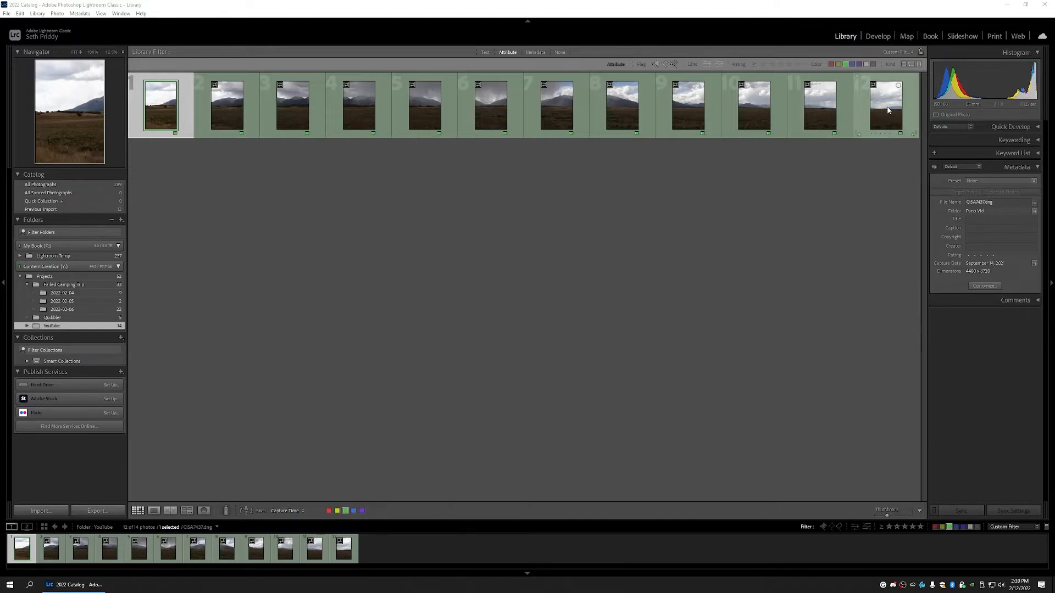
# Step: Merge all twelve mountain photos into a cylindrical-projection panorama, CI5A7437-Pano-2.dng
pyautogui.hotkey('ctrl', 'a')
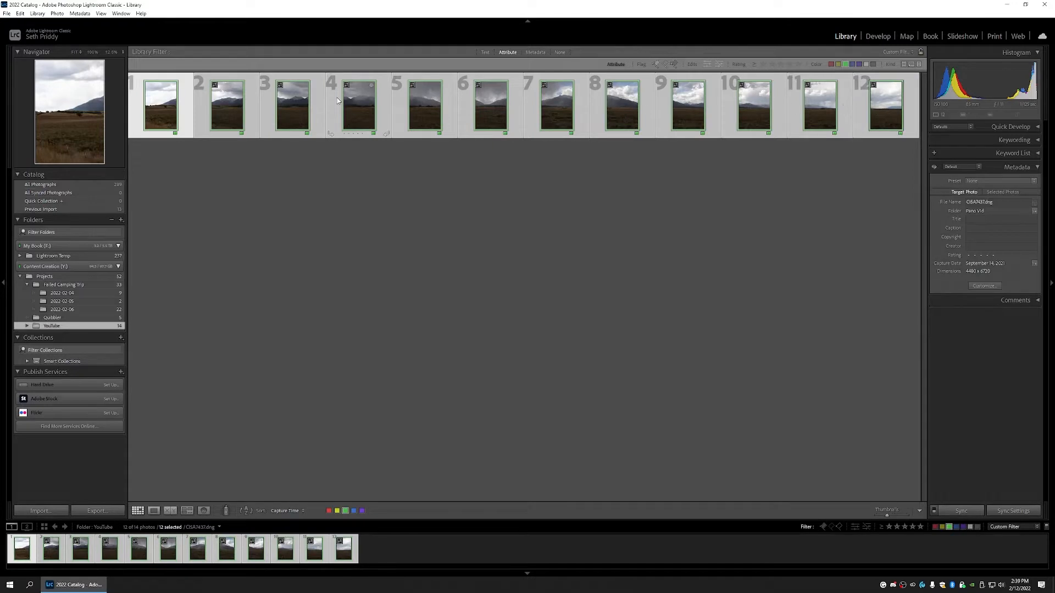
pyautogui.rightClick(169, 112)
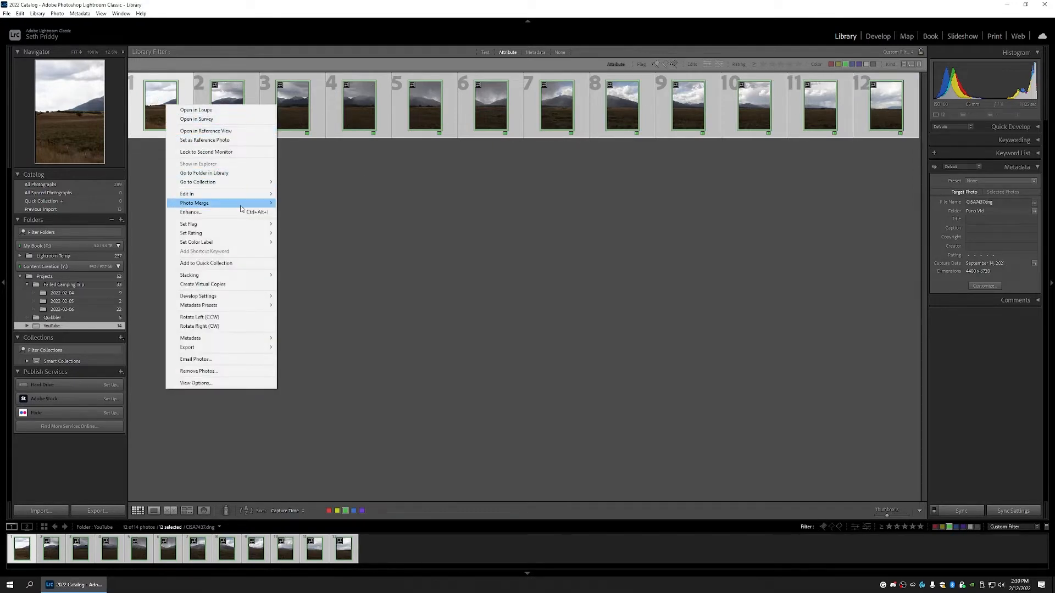
pyautogui.moveTo(243, 204)
pyautogui.click(315, 213)
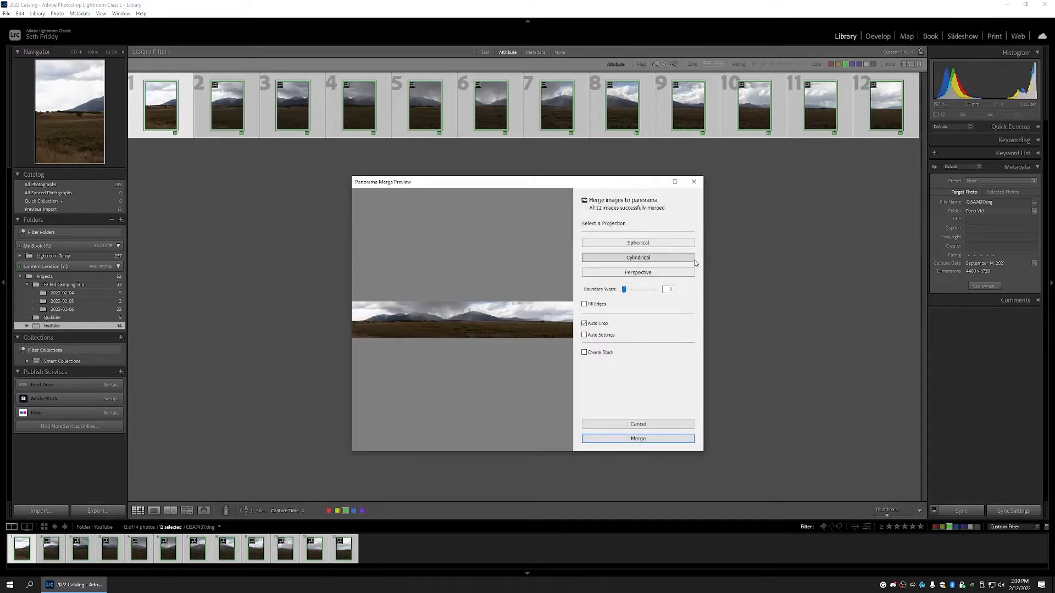
pyautogui.click(634, 243)
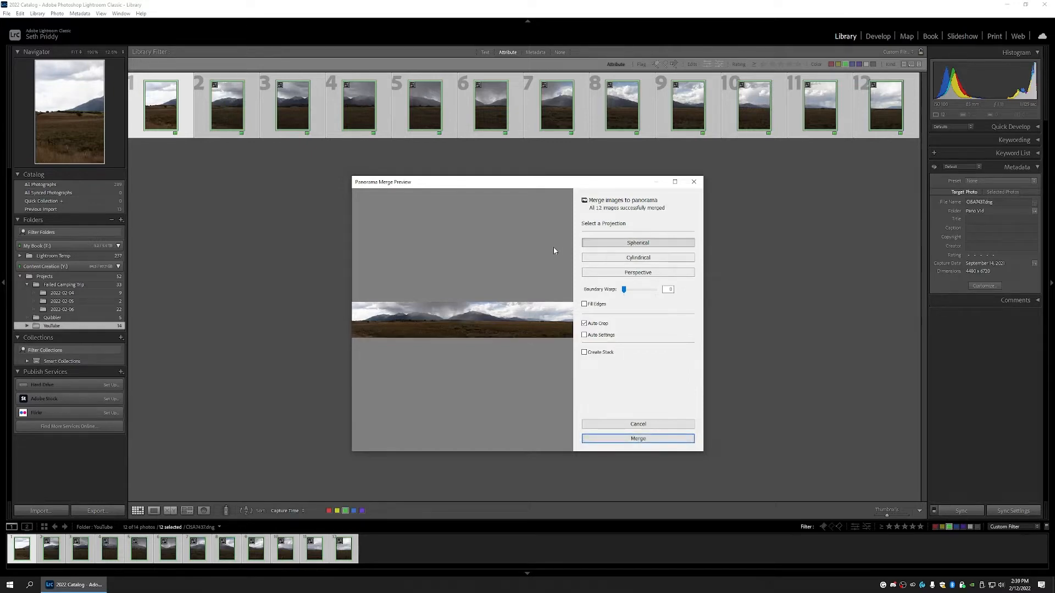
pyautogui.click(633, 259)
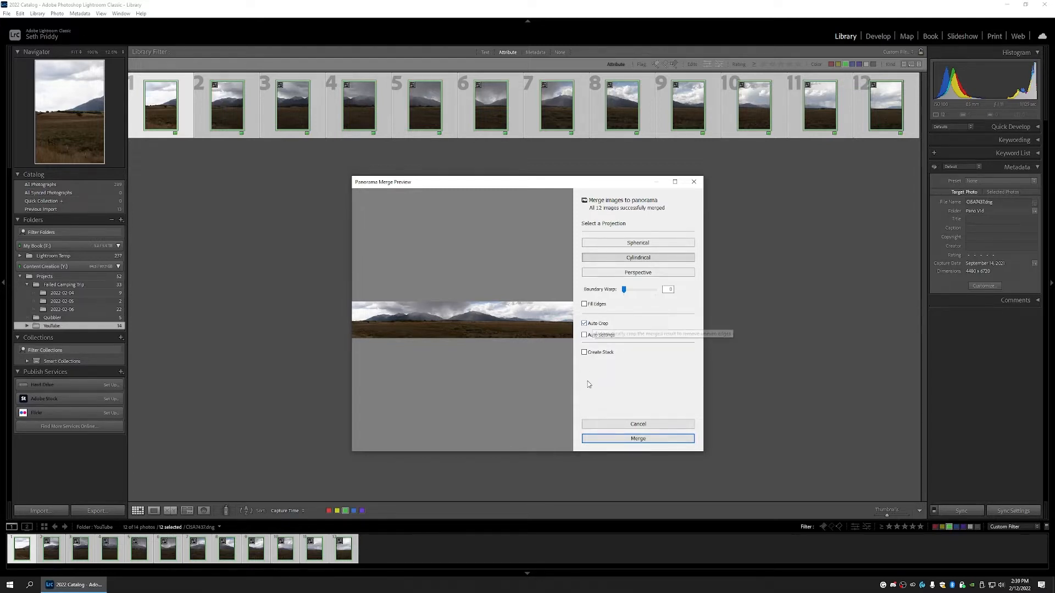
pyautogui.click(660, 439)
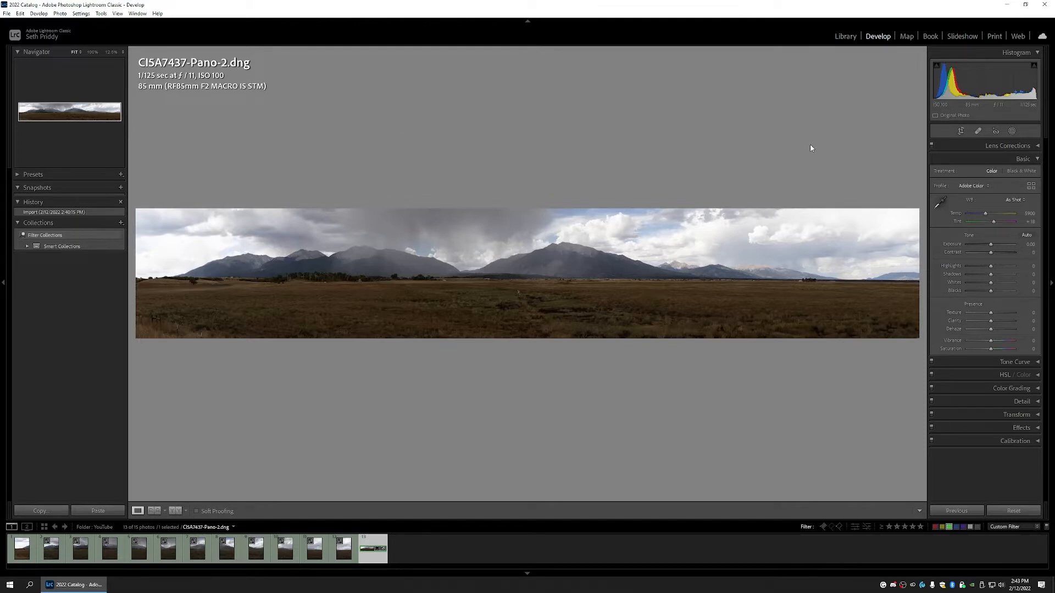
# Step: Crop the panorama with the aspect unlocked, trimming left, right and bottom, and nudge the photo up
pyautogui.click(961, 132)
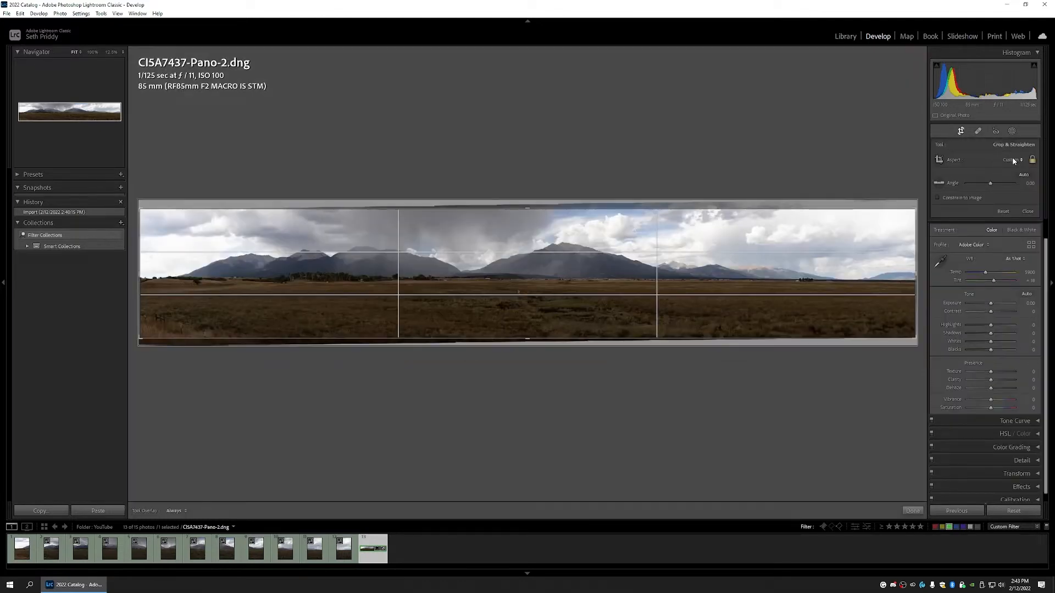
pyautogui.click(1032, 160)
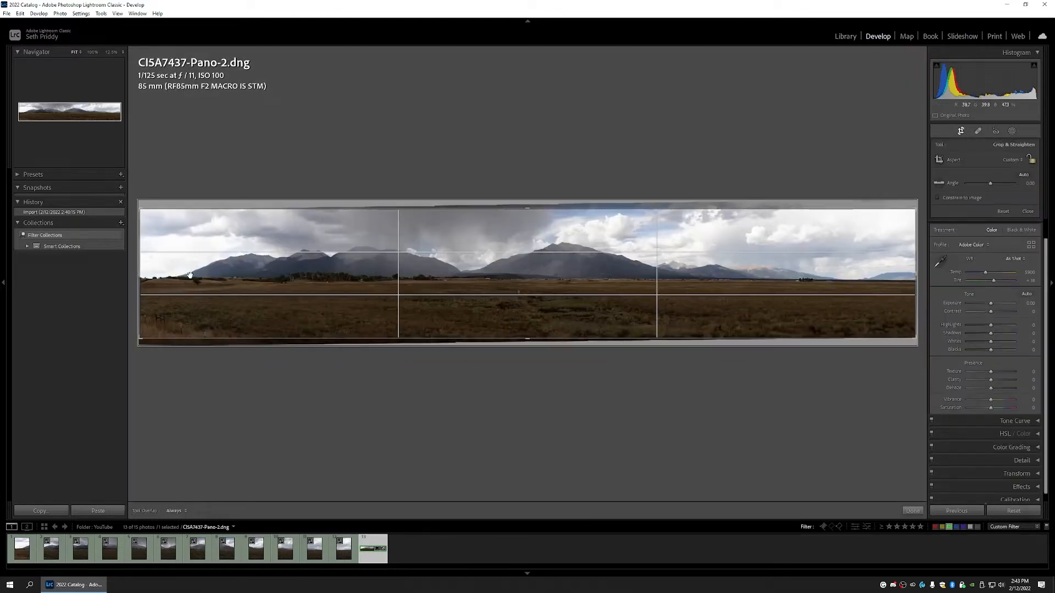
pyautogui.moveTo(141, 275); pyautogui.dragTo(197, 273)
pyautogui.moveTo(859, 274); pyautogui.dragTo(683, 267)
pyautogui.moveTo(529, 339); pyautogui.dragTo(530, 326)
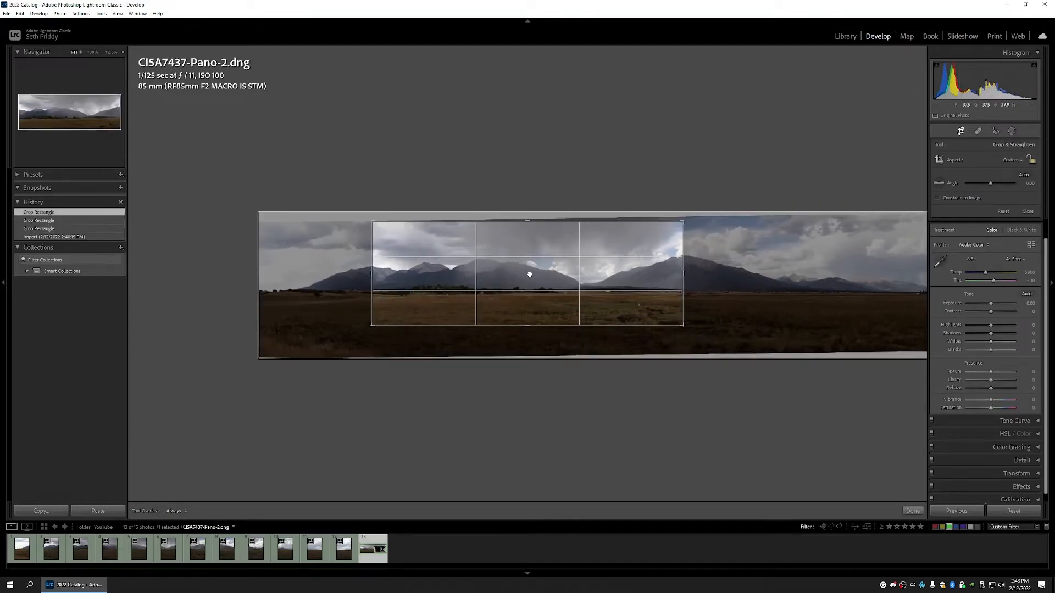
pyautogui.moveTo(530, 271); pyautogui.dragTo(532, 267)
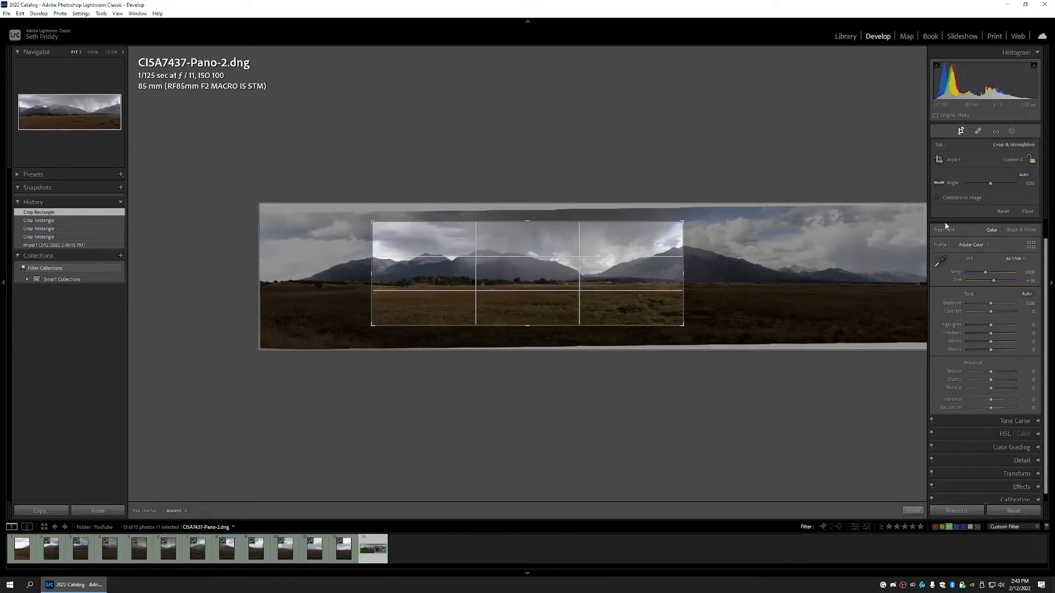
pyautogui.click(960, 131)
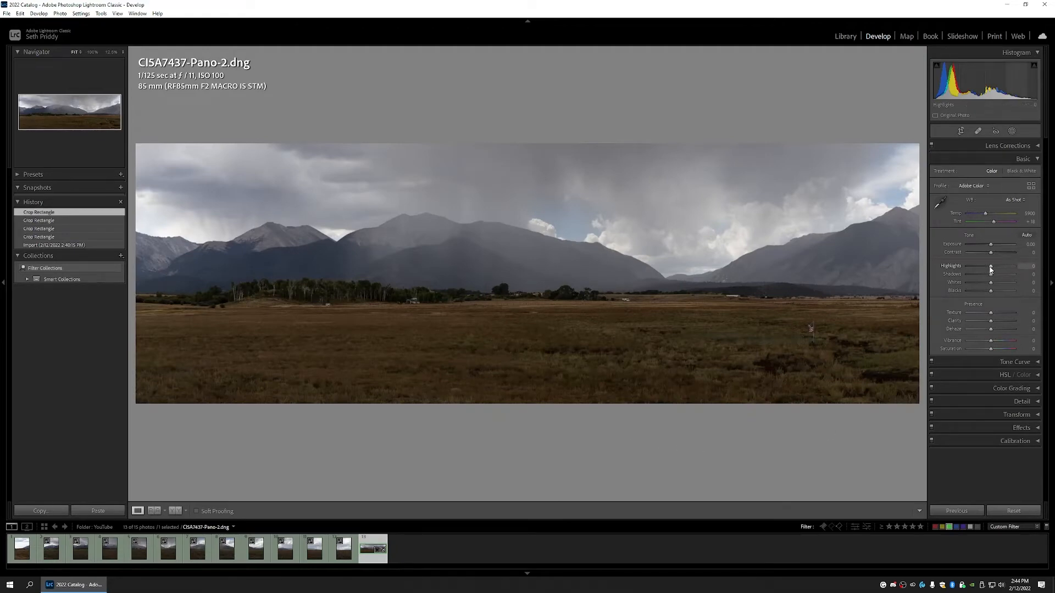
# Step: Set Highlights to -86 and Shadows to +21, raise Whites slightly and deepen Blacks slightly
pyautogui.moveTo(991, 268); pyautogui.dragTo(973, 268)
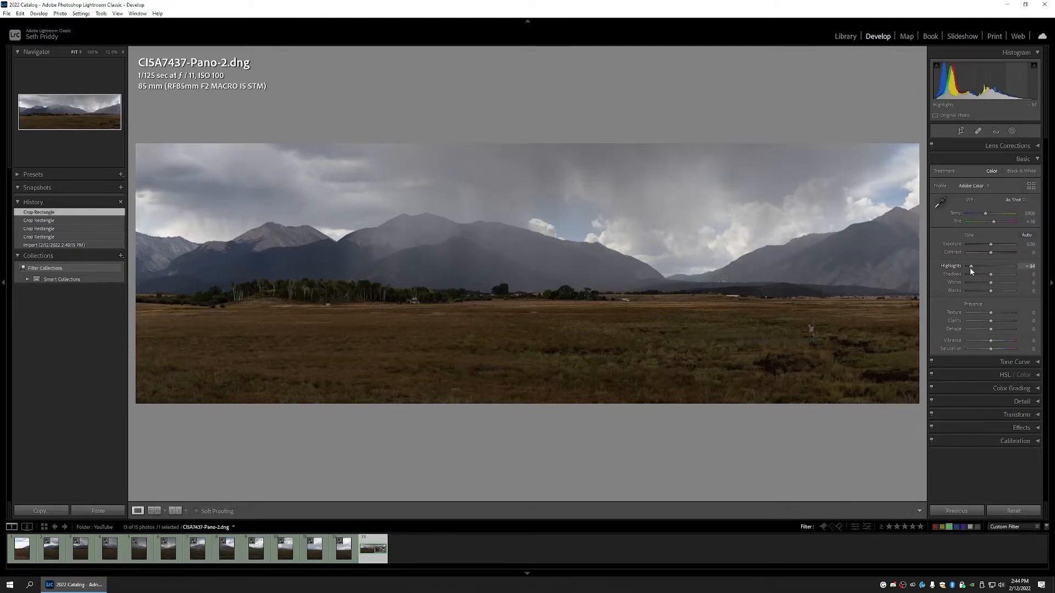
pyautogui.moveTo(969, 267); pyautogui.dragTo(969, 267)
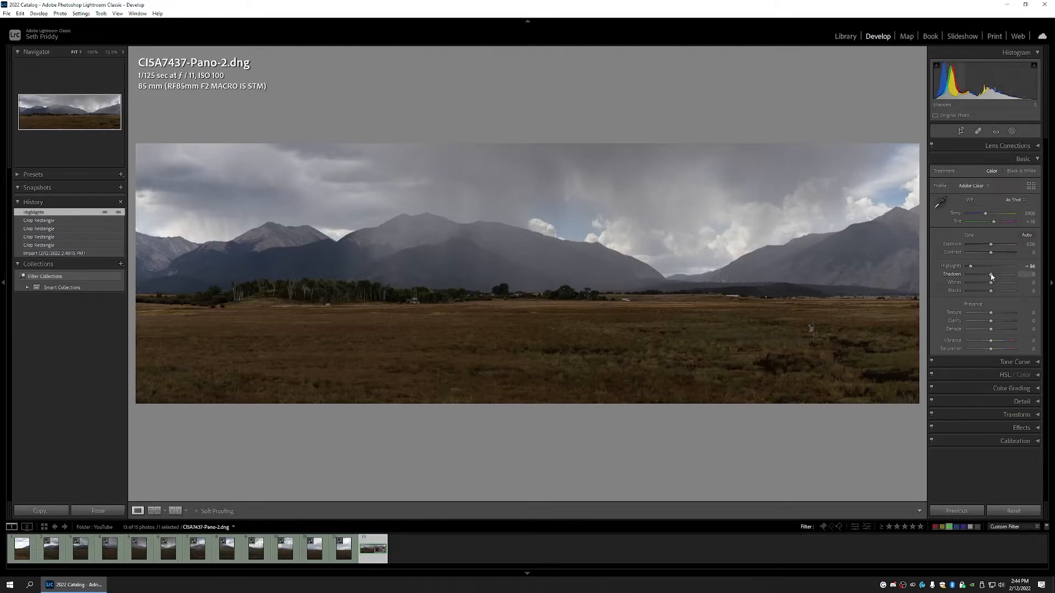
pyautogui.moveTo(992, 276); pyautogui.dragTo(997, 276)
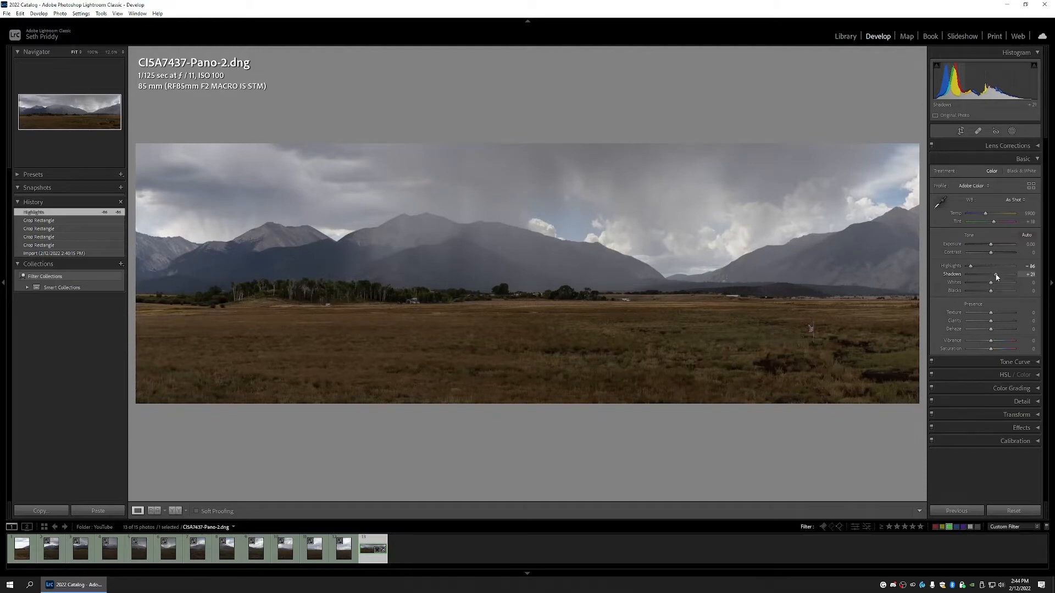
pyautogui.moveTo(997, 276); pyautogui.dragTo(997, 277)
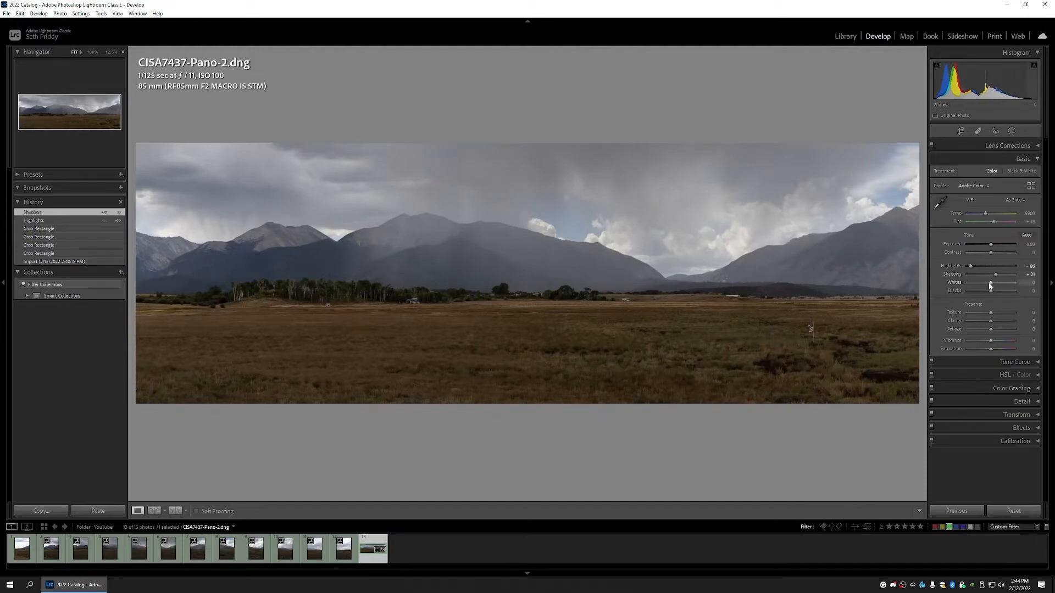
pyautogui.moveTo(991, 285); pyautogui.dragTo(997, 285)
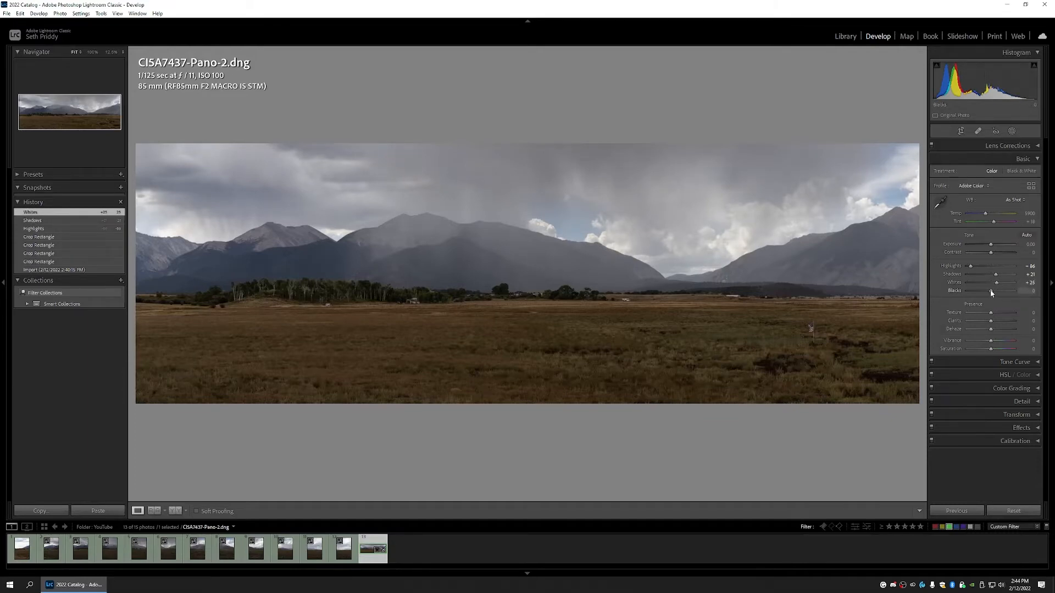
pyautogui.moveTo(992, 293); pyautogui.dragTo(990, 293)
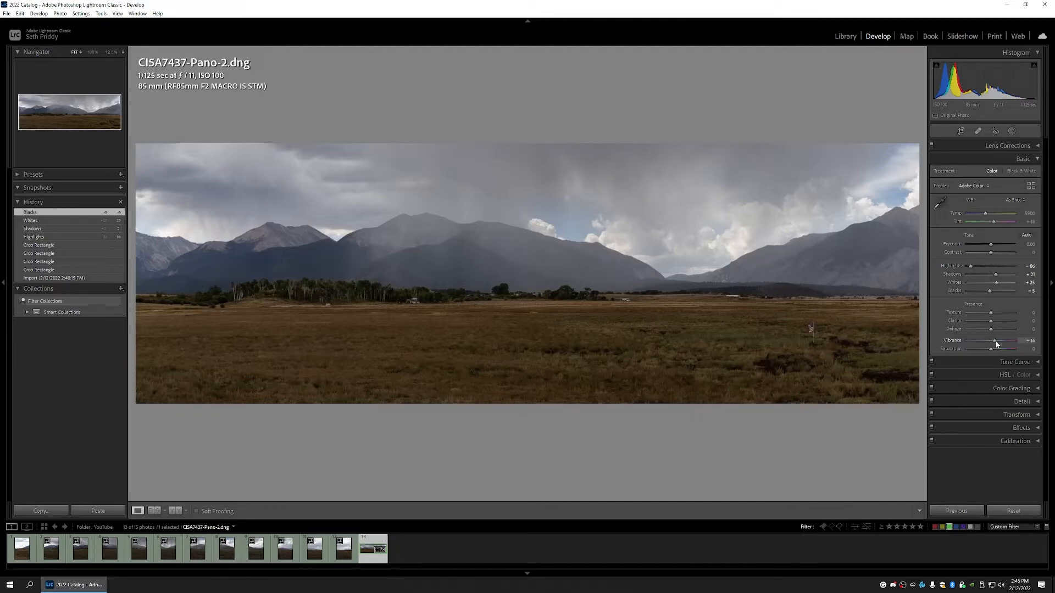
# Step: Set Vibrance to 15 and Saturation to 1 in the Basic panel
pyautogui.moveTo(996, 344); pyautogui.dragTo(996, 344)
pyautogui.click(1026, 341)
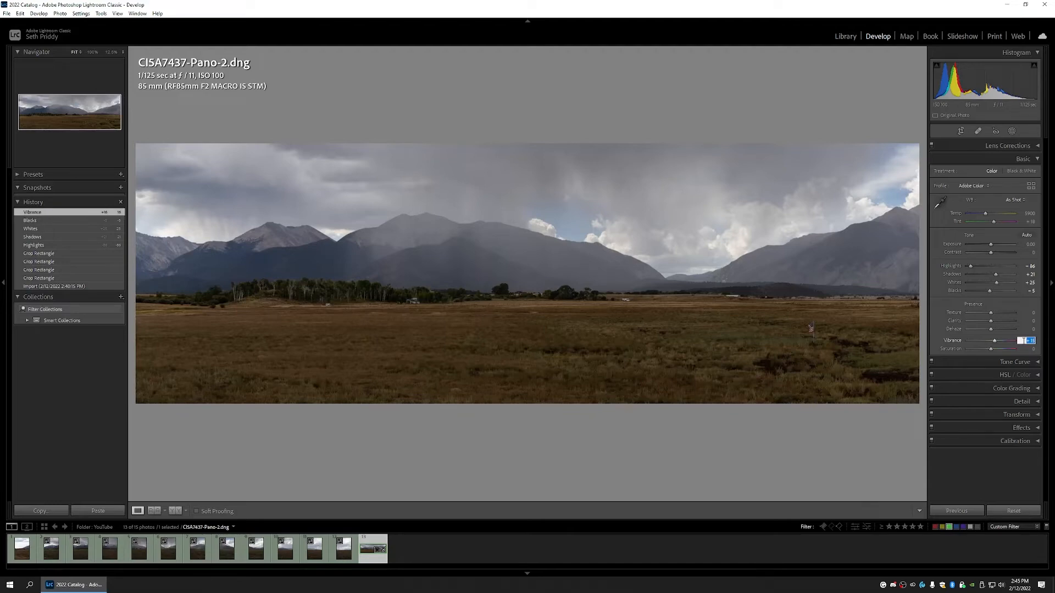
pyautogui.write('15')
pyautogui.press('Return')
pyautogui.click(1026, 349)
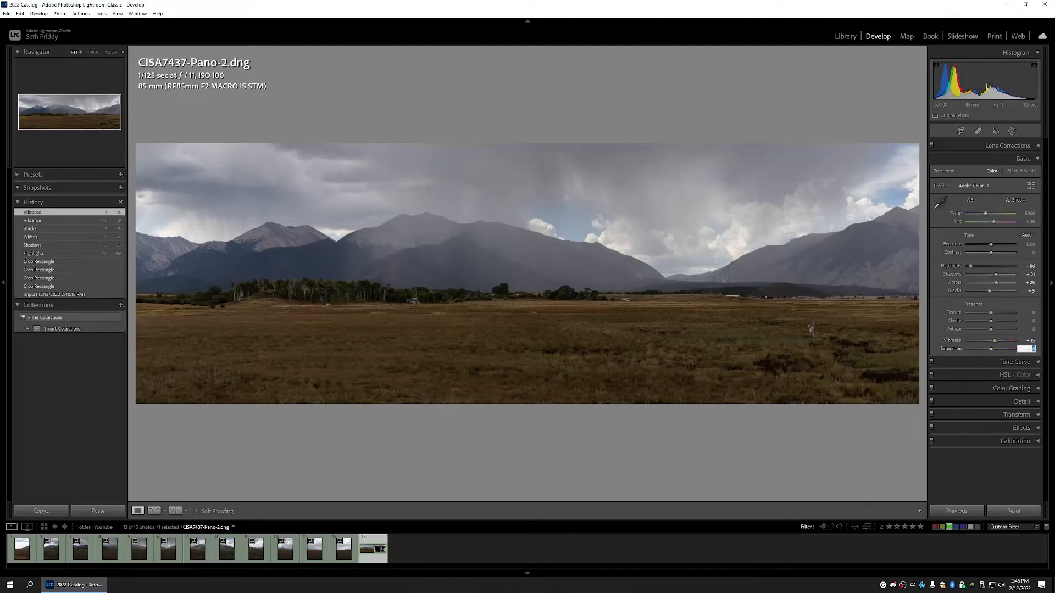
pyautogui.press('Return')
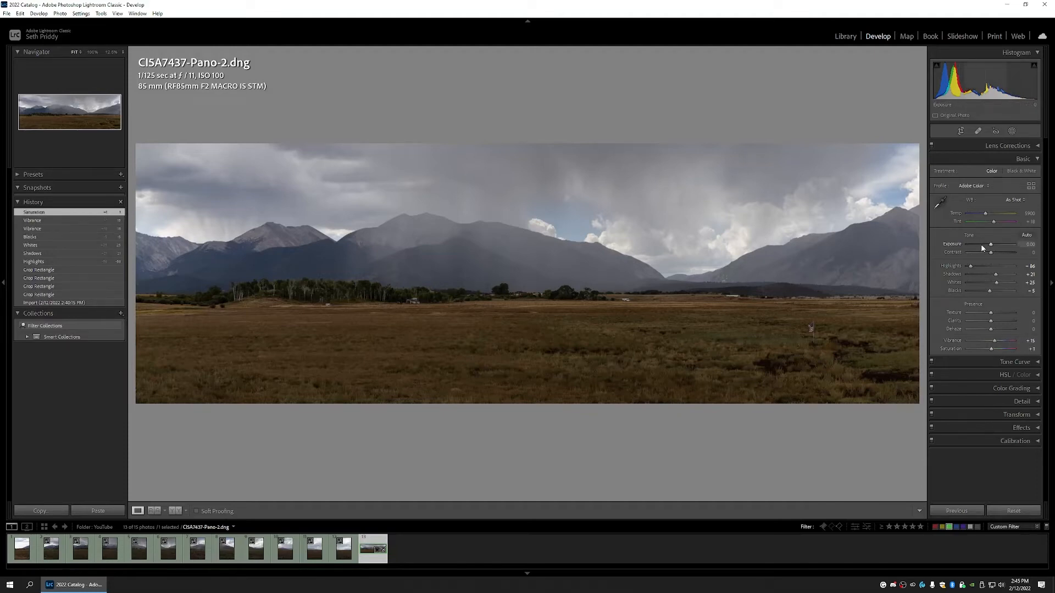
# Step: Lower Exposure to -0.18 and raise Contrast to about +12
pyautogui.moveTo(992, 248); pyautogui.dragTo(991, 247)
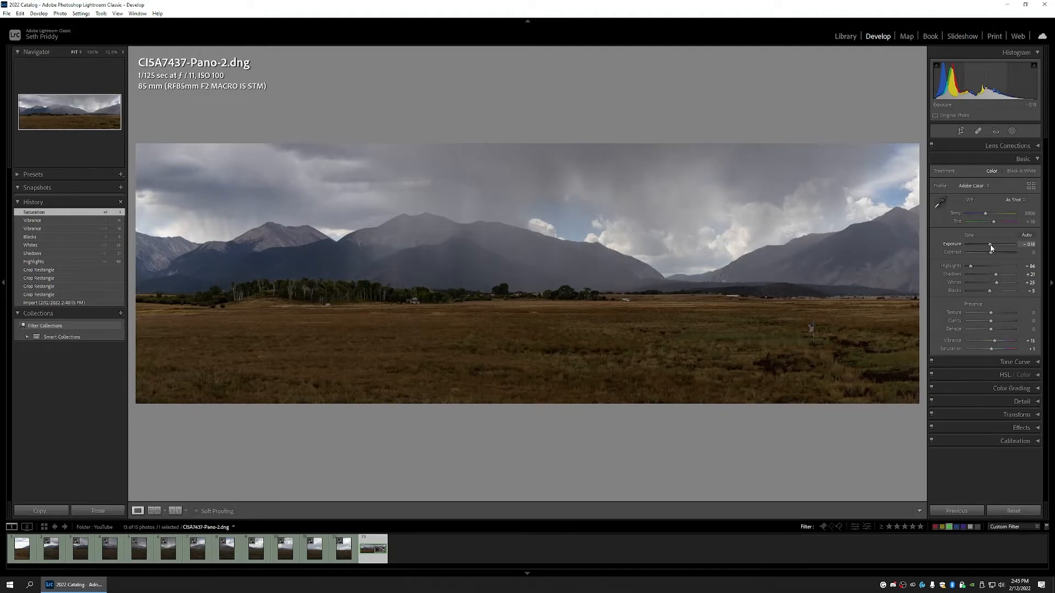
pyautogui.moveTo(991, 248); pyautogui.dragTo(991, 248)
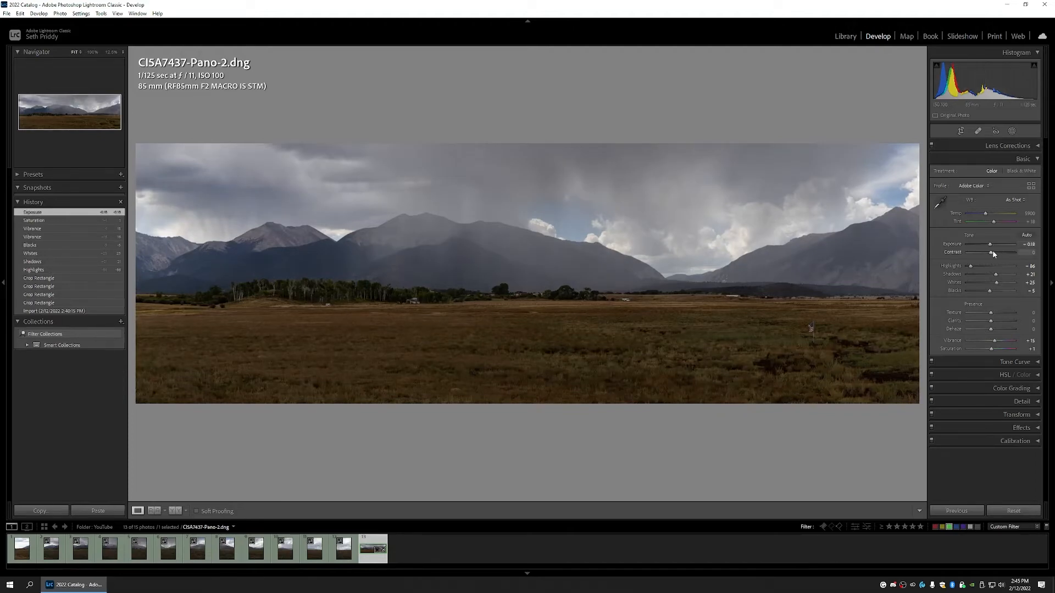
pyautogui.moveTo(992, 254); pyautogui.dragTo(995, 254)
pyautogui.moveTo(995, 255); pyautogui.dragTo(996, 255)
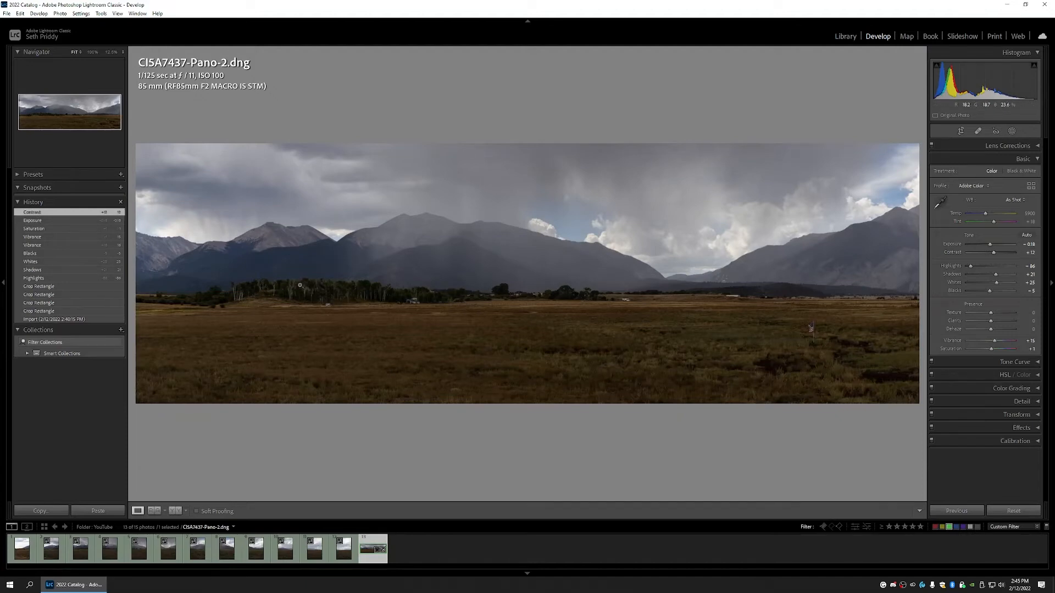
# Step: Set Sharpening Masking to 40 in the Detail panel so only edges get sharpened
pyautogui.click(1037, 403)
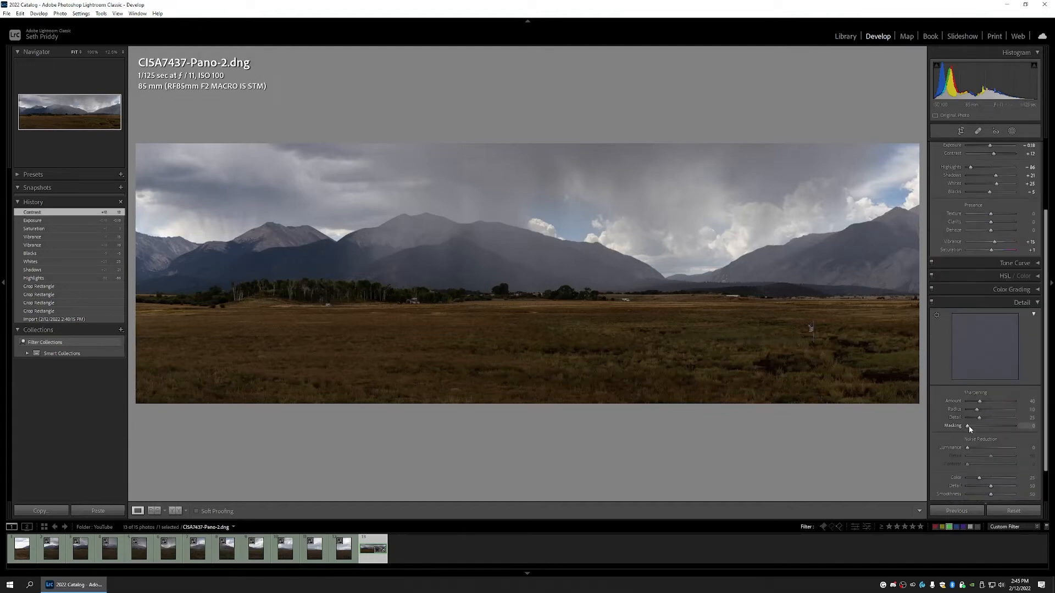
pyautogui.moveTo(968, 426); pyautogui.dragTo(989, 428)
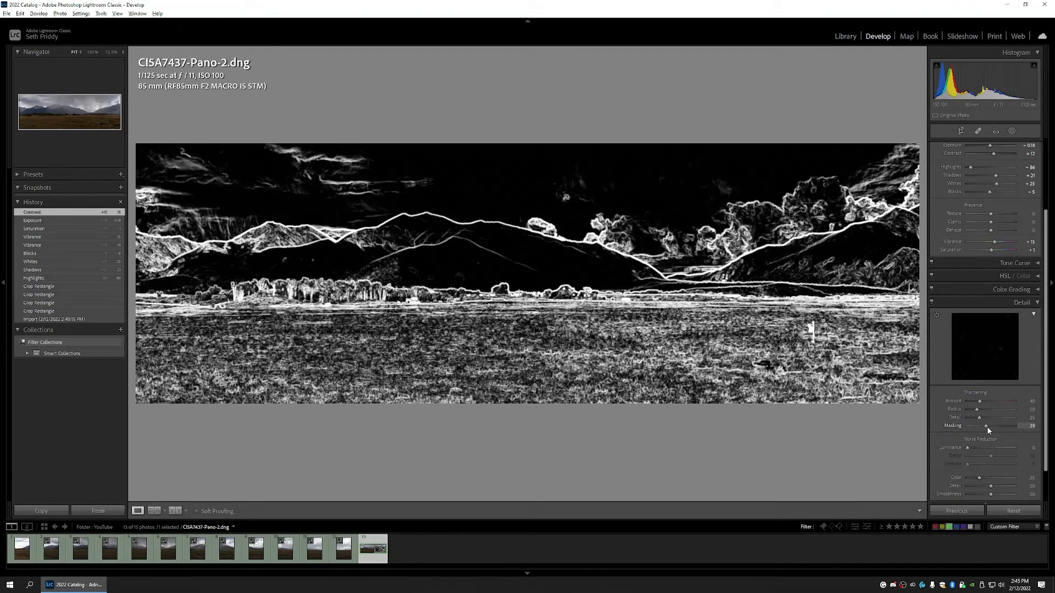
pyautogui.moveTo(987, 426); pyautogui.dragTo(987, 427)
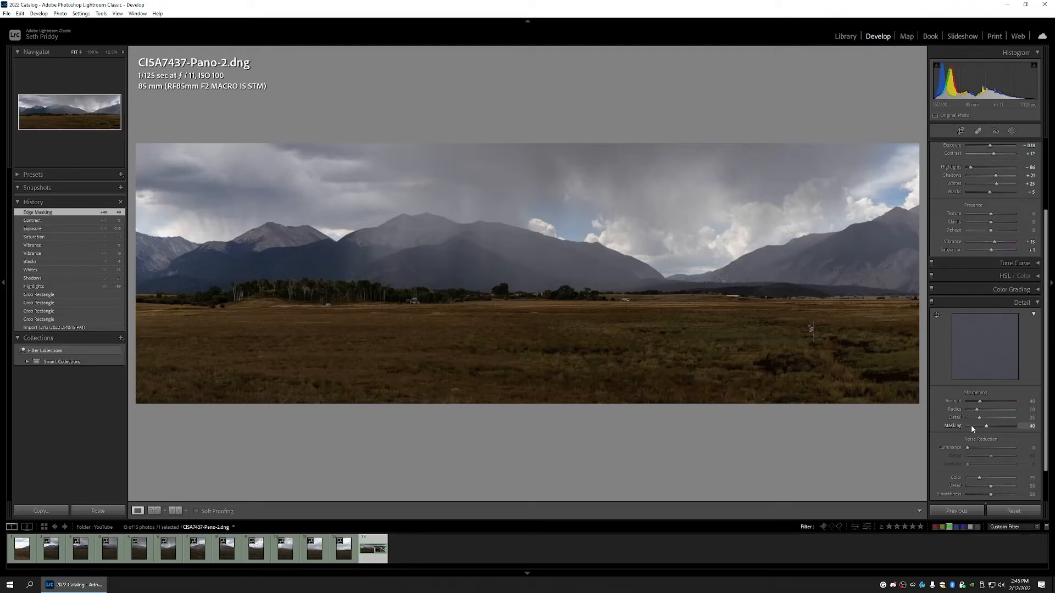
pyautogui.click(1032, 302)
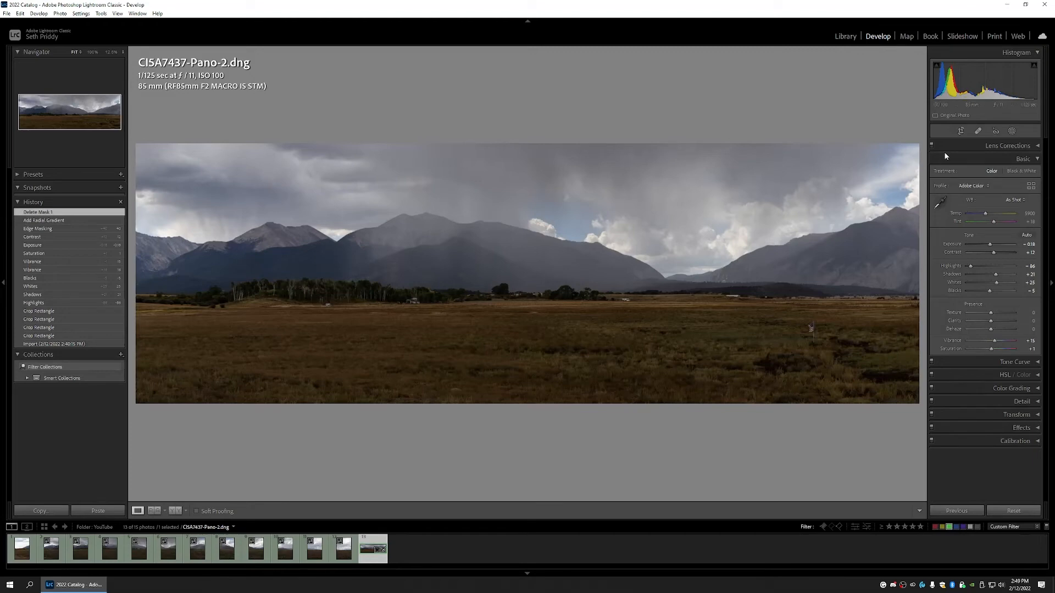
# Step: Add a linear gradient mask from the top edge over the sky with exposure -1.00
pyautogui.click(1013, 132)
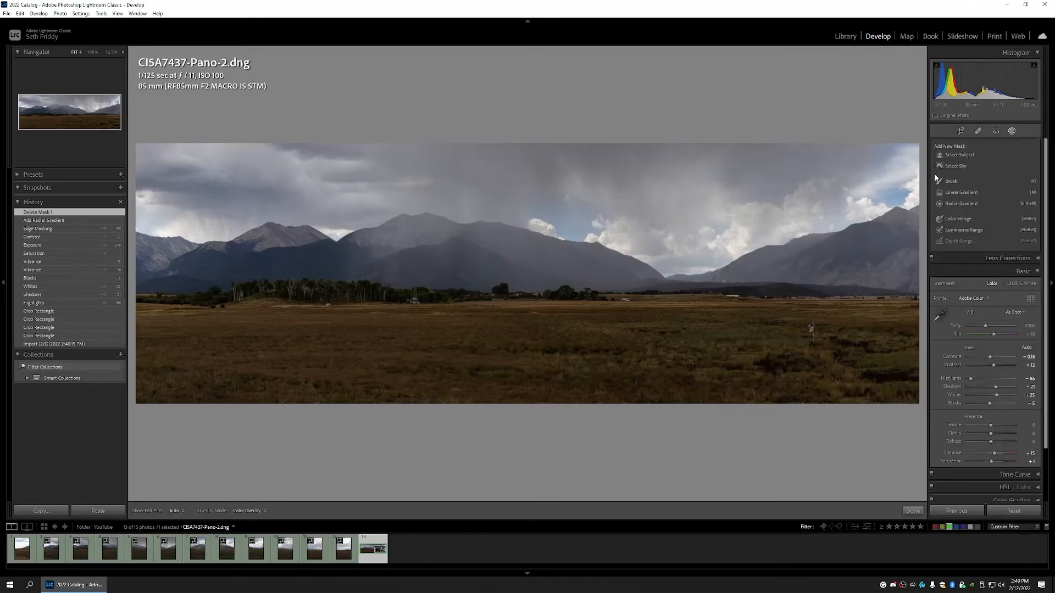
pyautogui.click(962, 193)
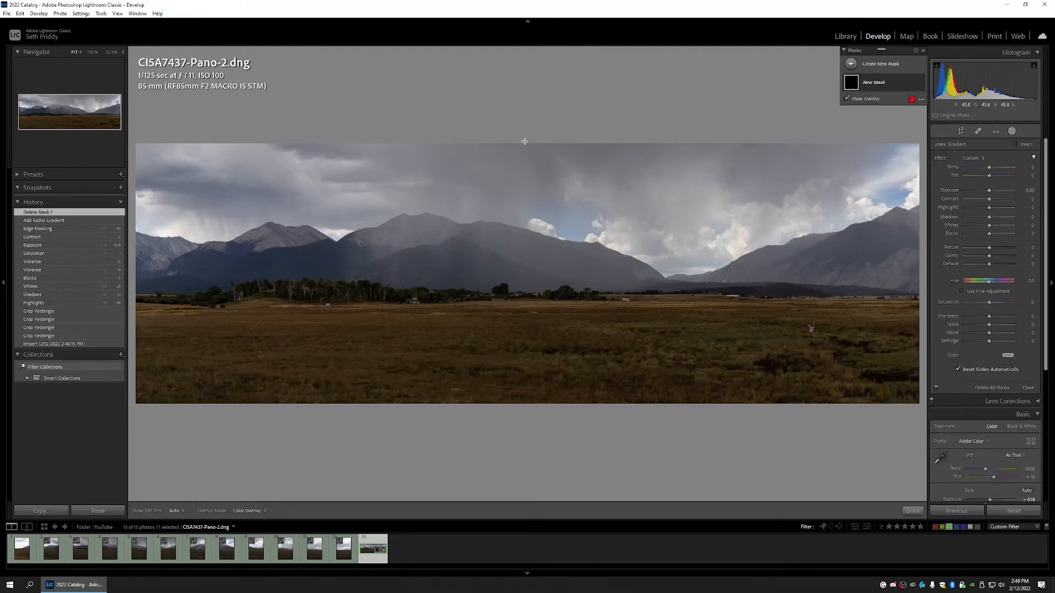
pyautogui.moveTo(524, 143); pyautogui.dragTo(519, 300)
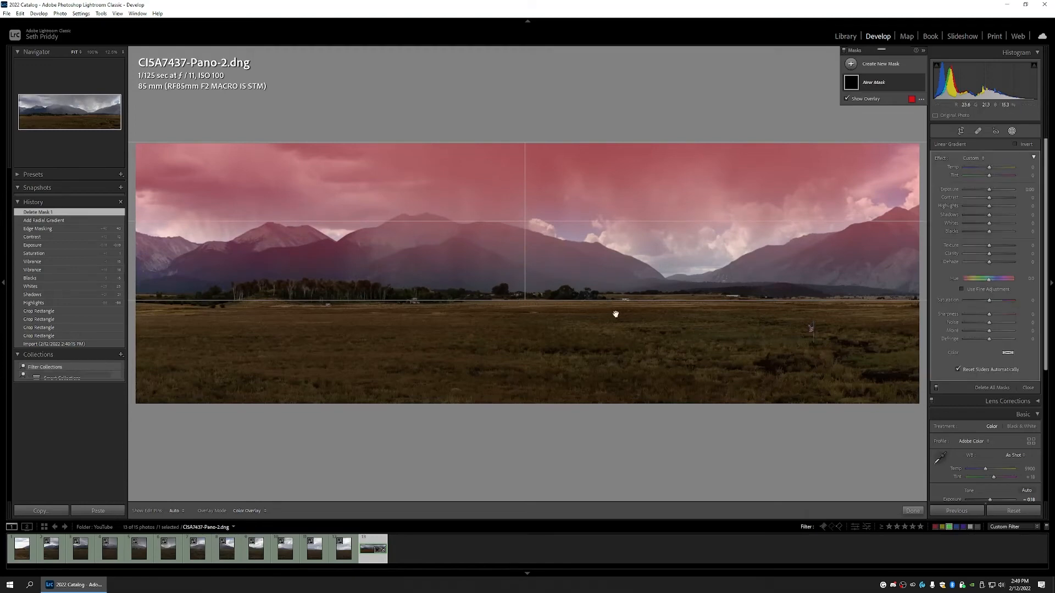
pyautogui.click(1026, 189)
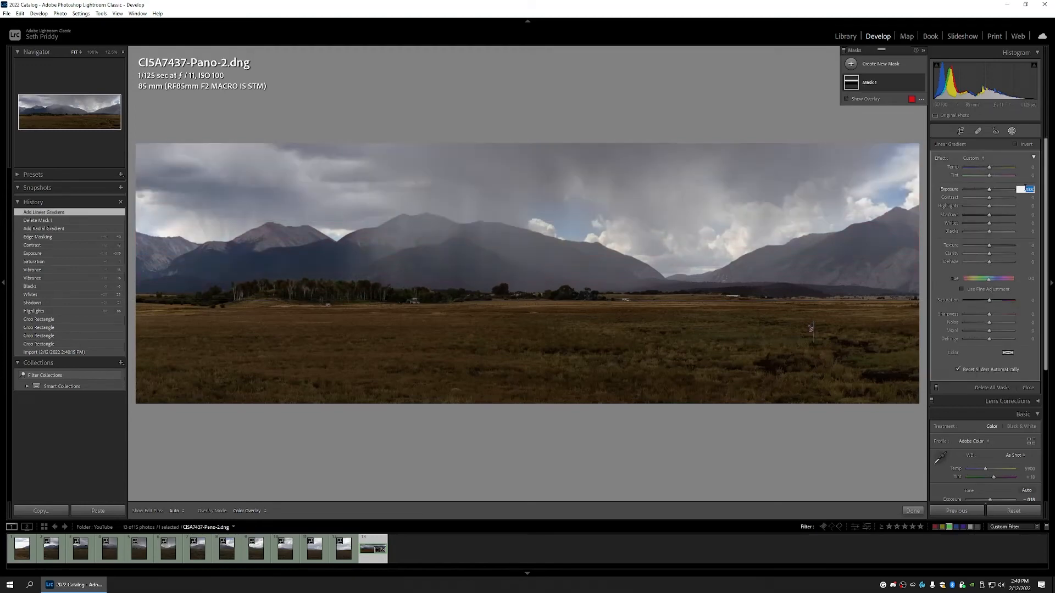
pyautogui.write('-1')
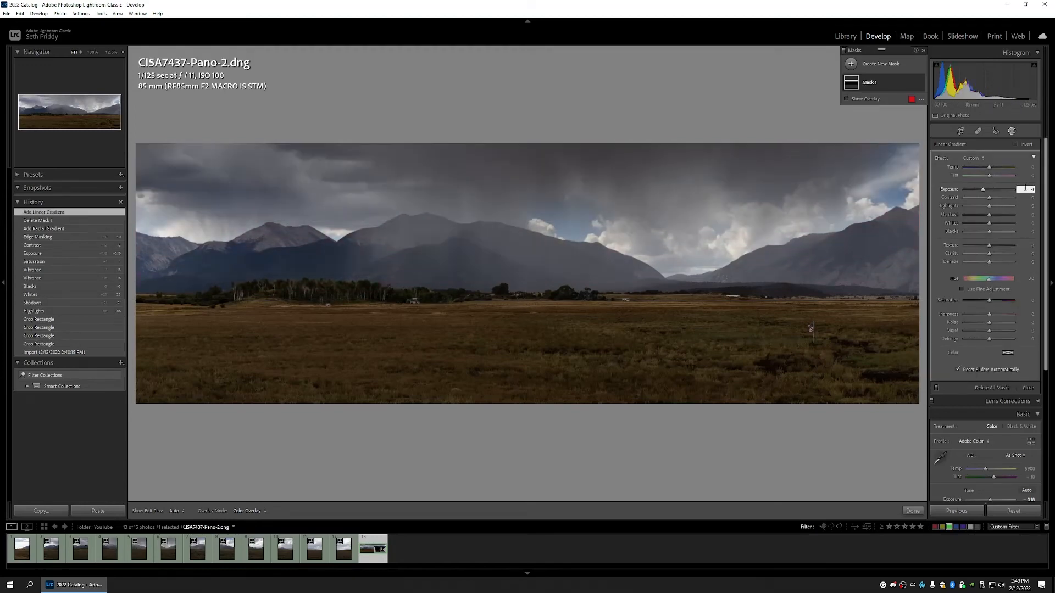
pyautogui.press('Return')
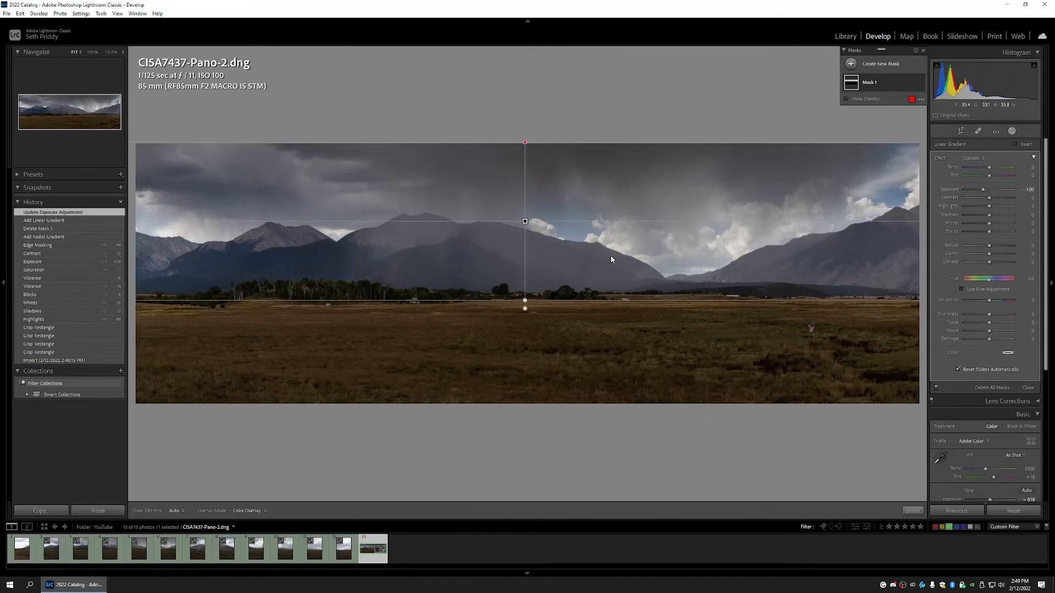
pyautogui.click(1013, 132)
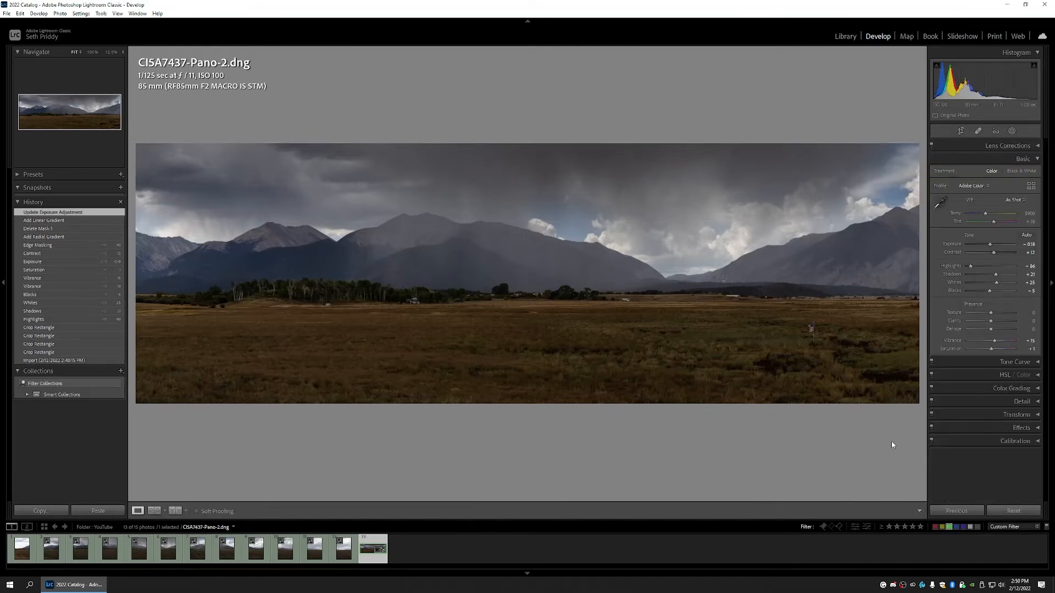
# Step: Set the Effects panel's Post-Crop Vignetting Amount to -7
pyautogui.click(1033, 428)
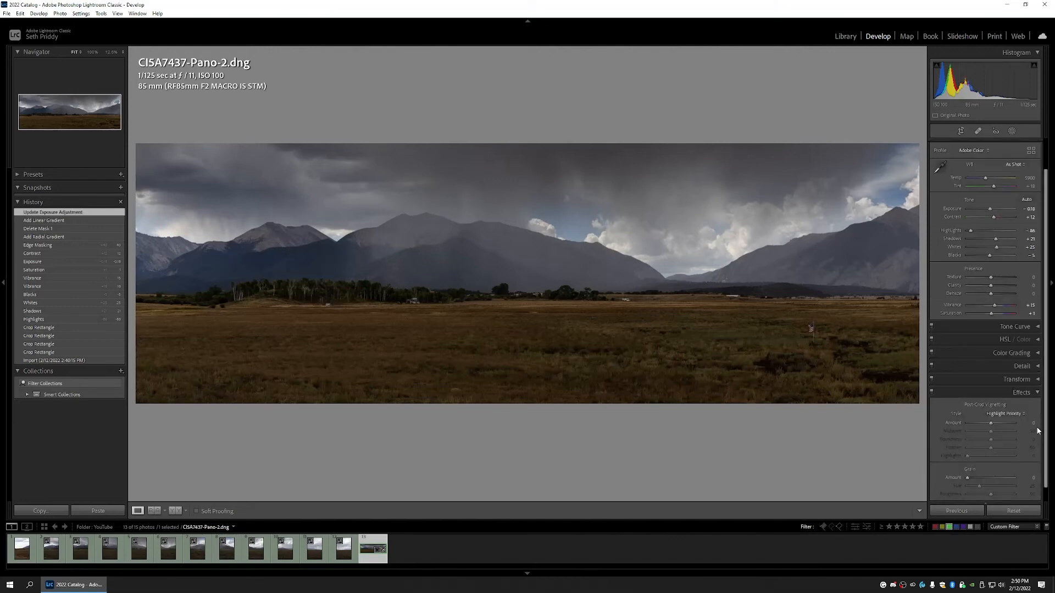
pyautogui.click(1033, 424)
pyautogui.write('-7')
pyautogui.press('Return')
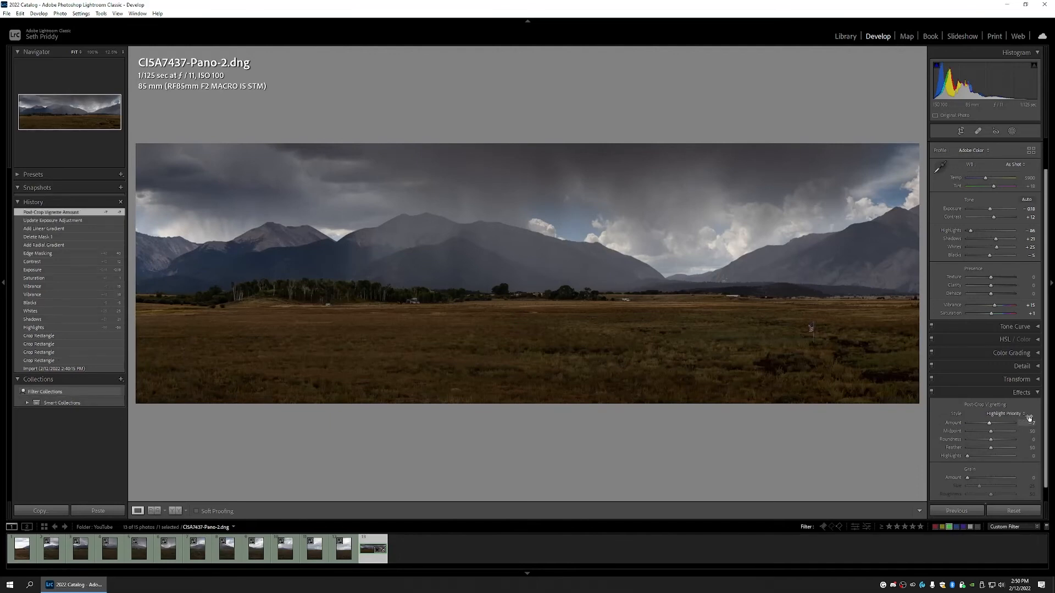
pyautogui.click(1036, 394)
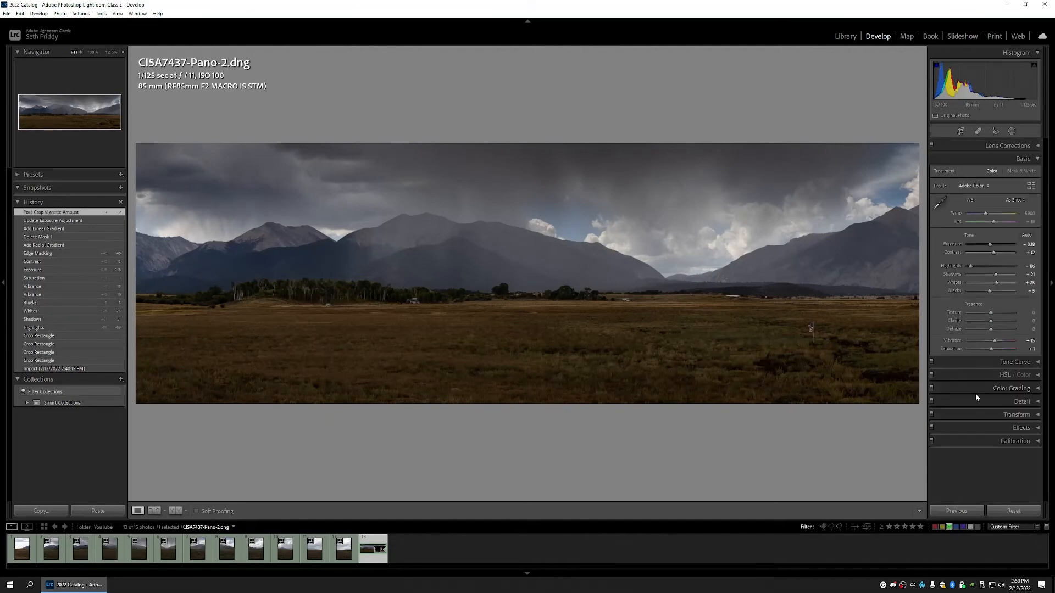